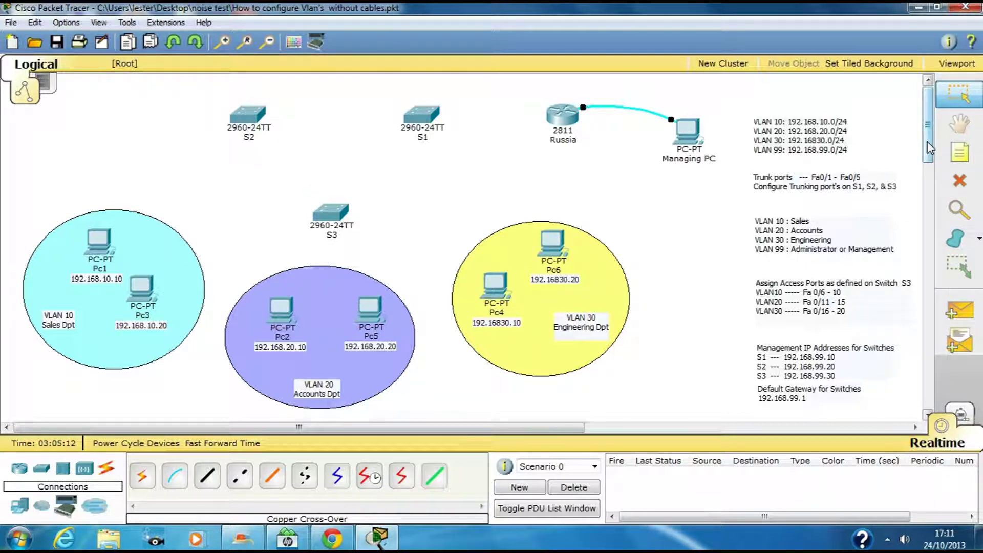
- Scroll the canvas down to the wrong-way and right-way cabling example diagrams
scroll(927, 142, down, 1)
drag(927, 143, 931, 238)
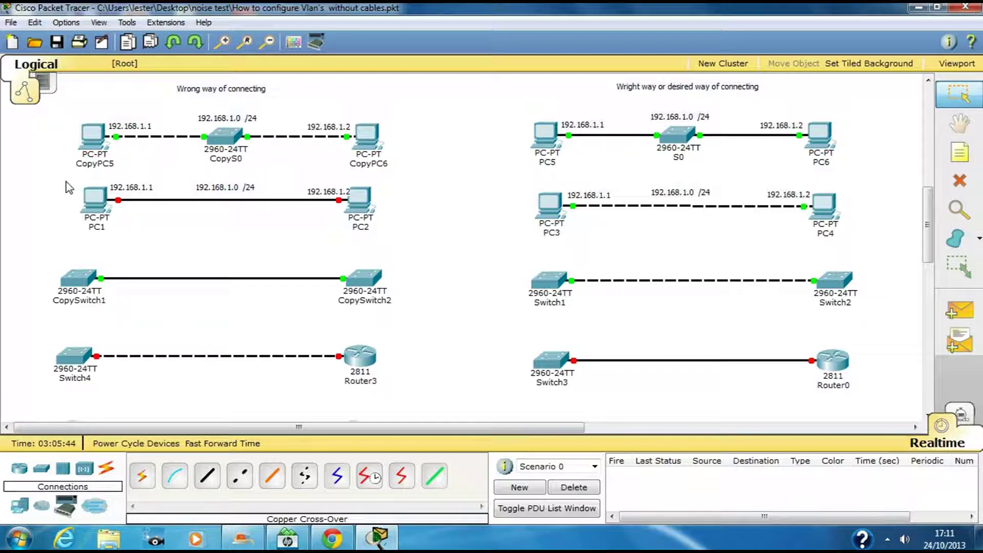
mouse_move(98, 209)
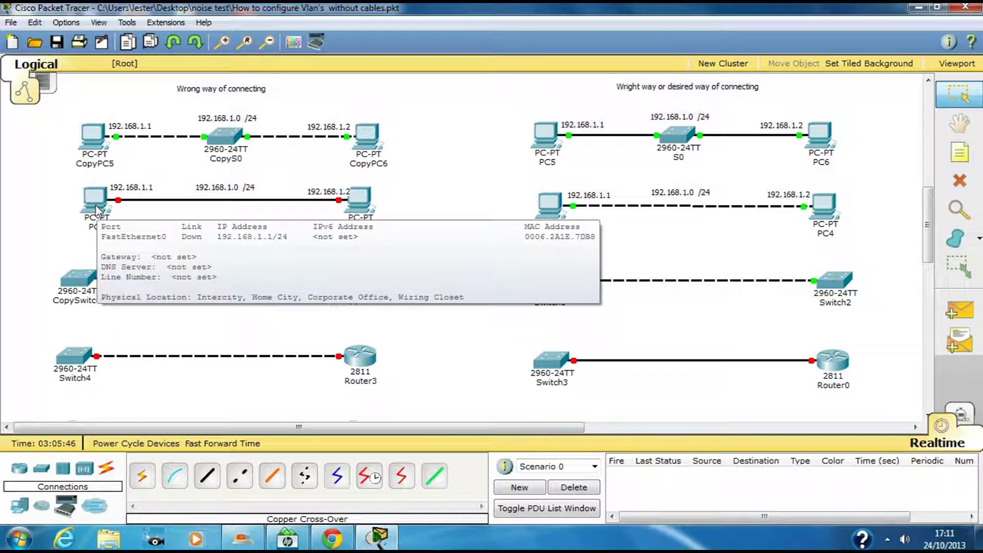
mouse_move(102, 231)
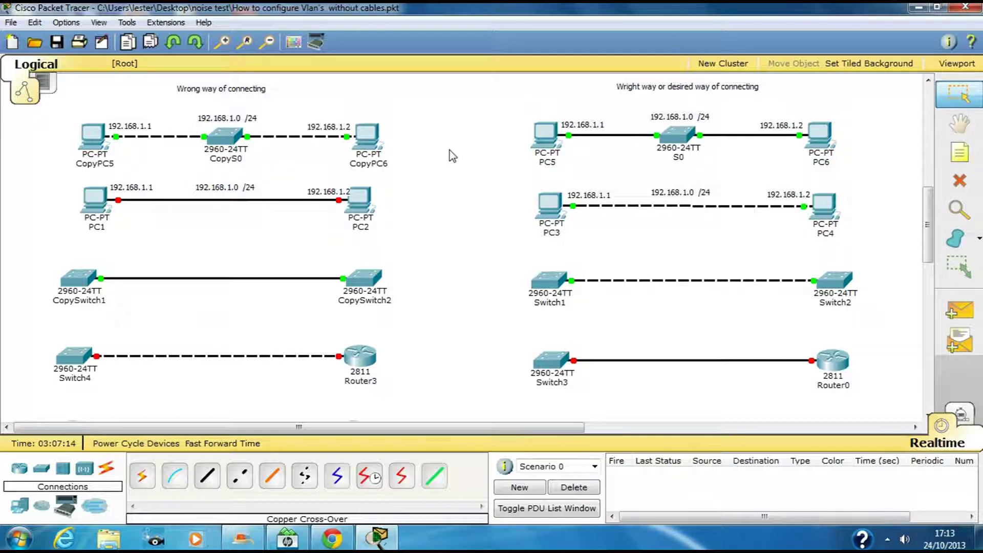
- Scroll the workspace down to the CopyRouter1–CopyRouter2 and Router1–Router2 example rows
scroll(444, 289, down, 1)
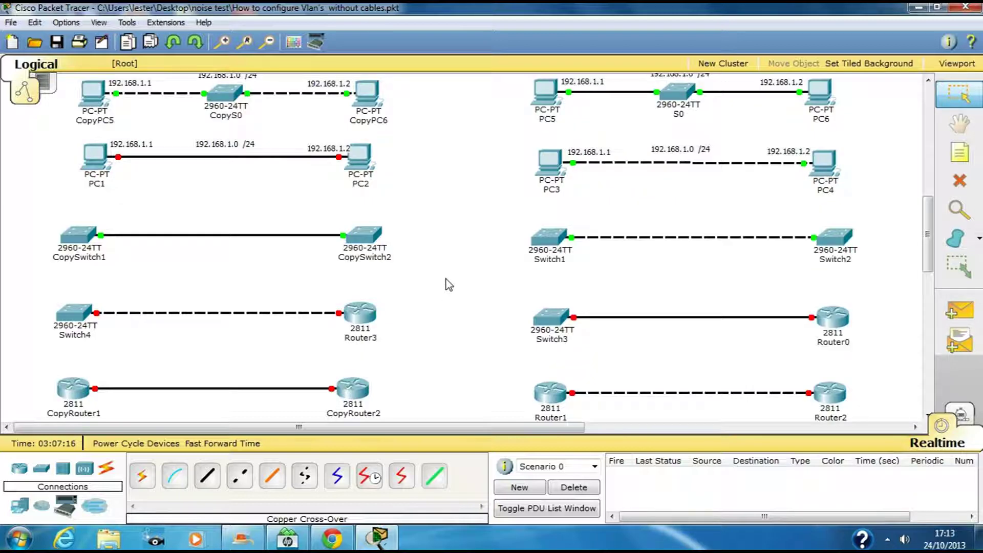
scroll(446, 292, down, 1)
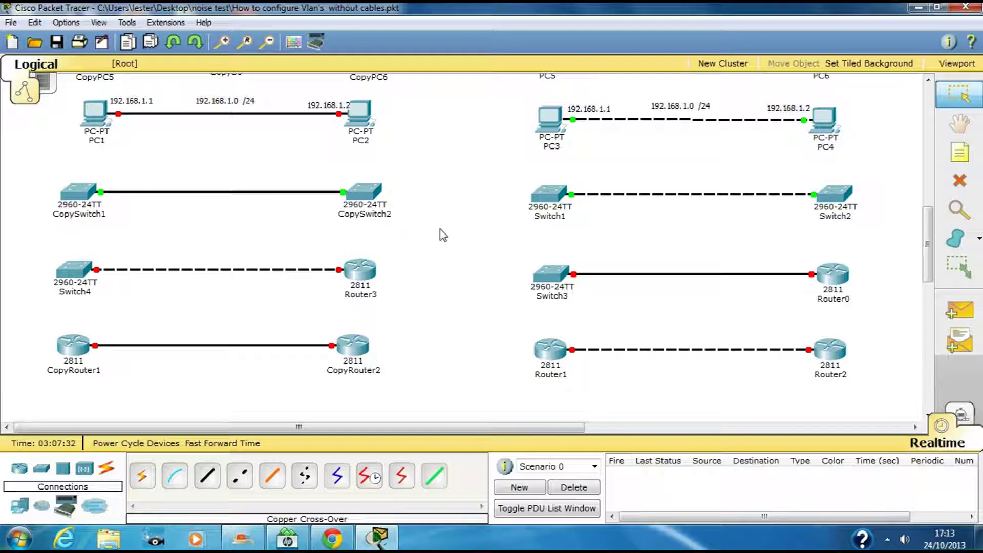
scroll(443, 235, up, 2)
scroll(443, 235, up, 2)
scroll(442, 235, down, 2)
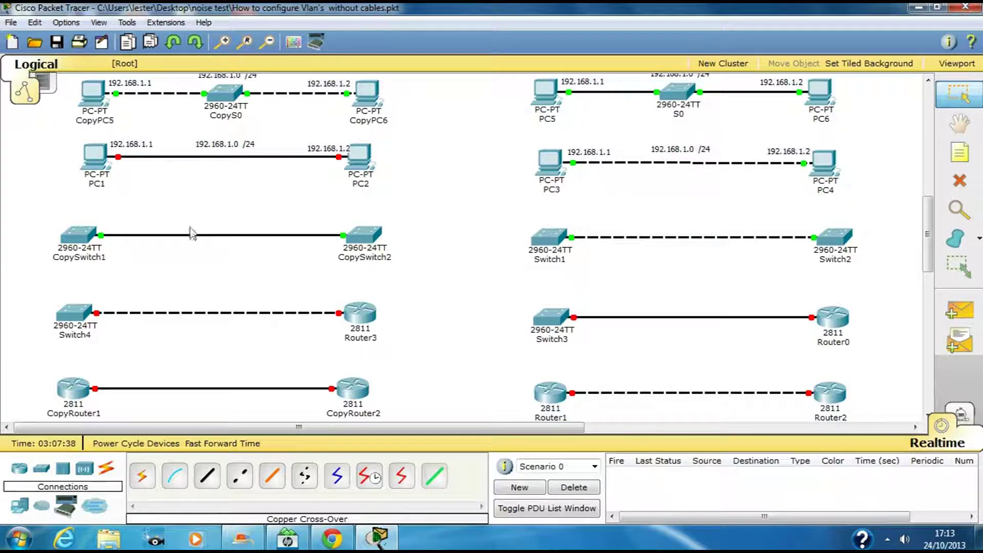
key(n)
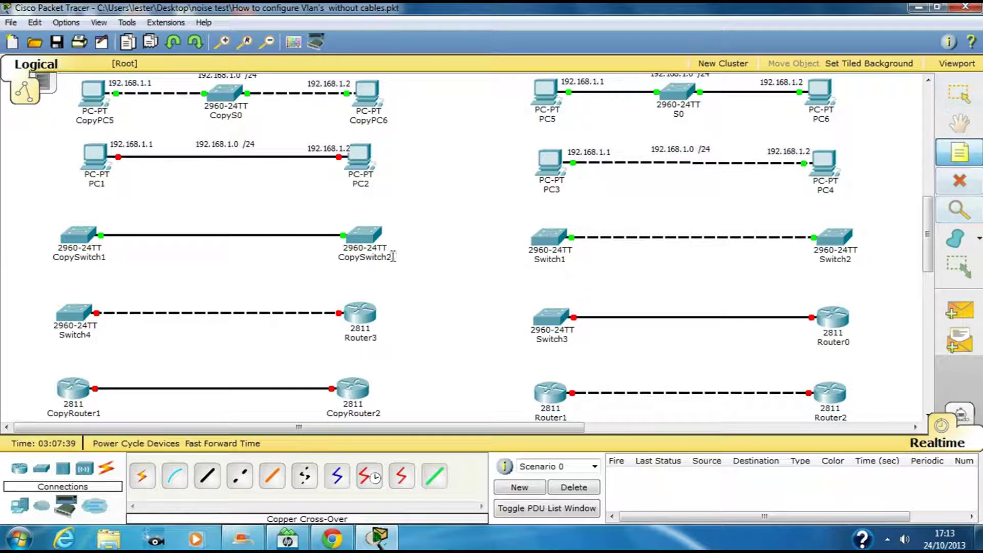
click(174, 217)
text(switch do ato sensing)
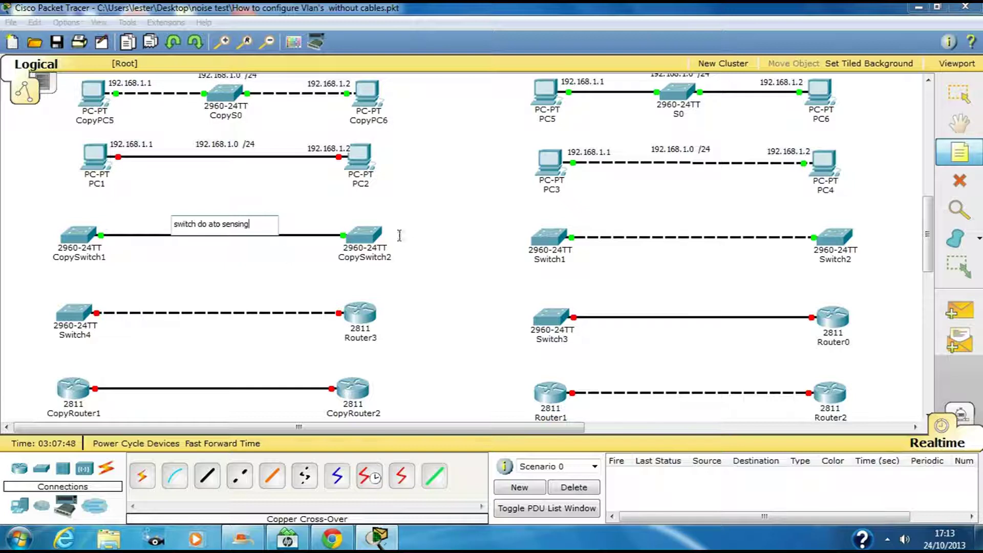
key(Escape)
drag(223, 224, 226, 221)
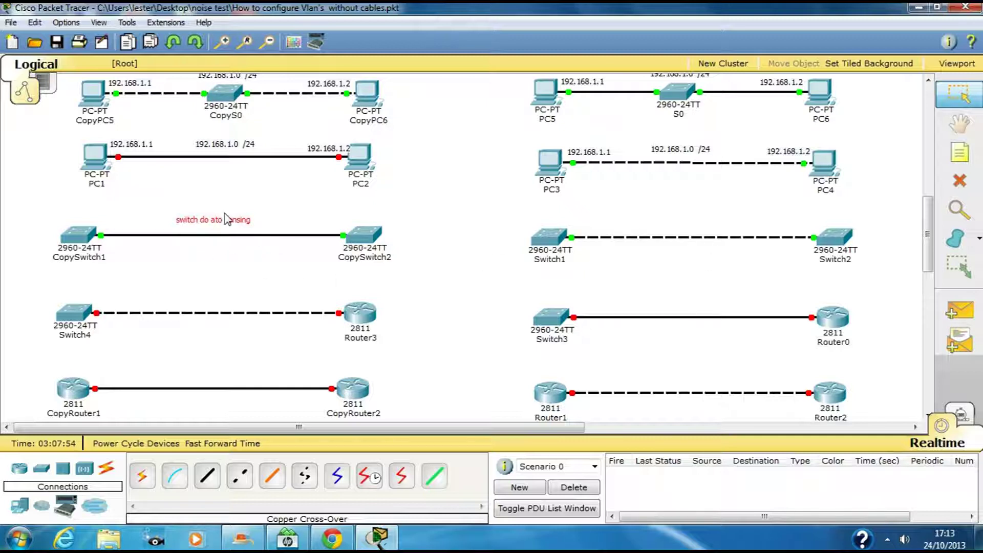
click(329, 222)
drag(166, 209, 281, 232)
key(Delete)
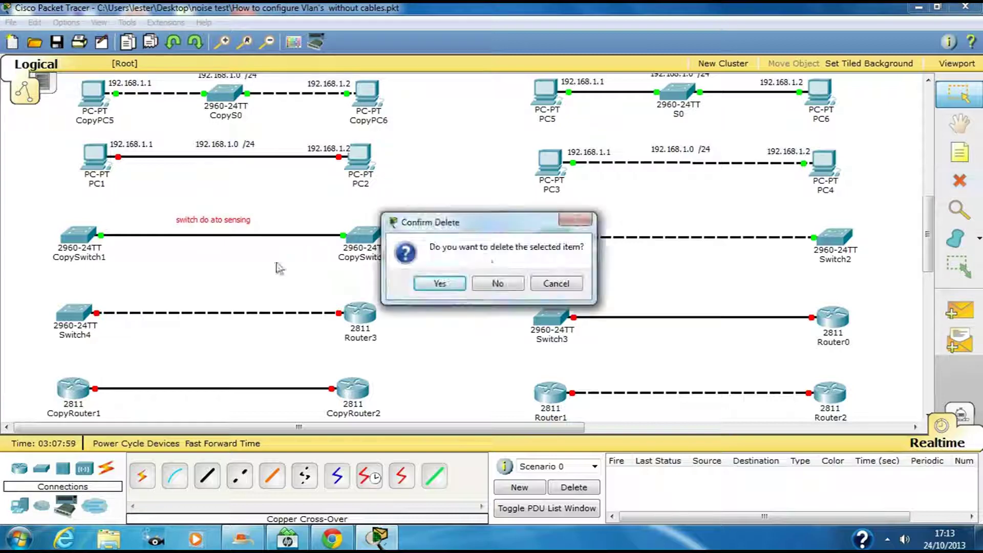
click(451, 286)
click(959, 93)
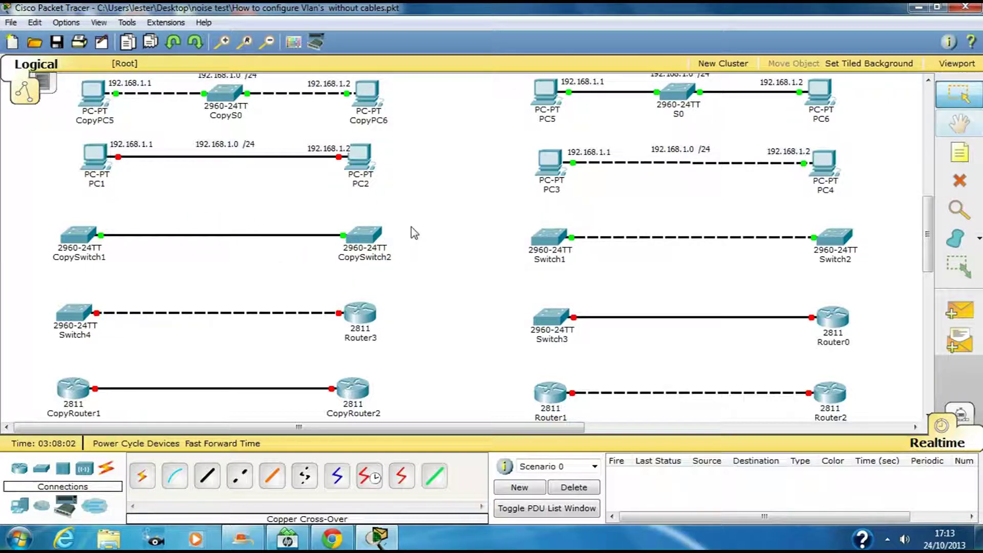
- Cable router Russia FastEthernet0/0 to switch S1 FastEthernet0/1 with straight-through copper
scroll(438, 225, up, 3)
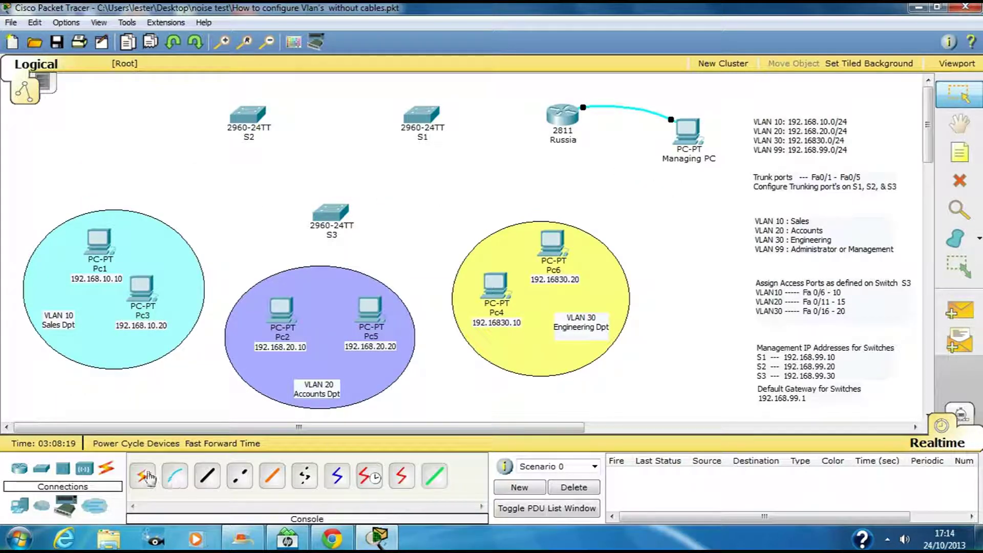
click(207, 476)
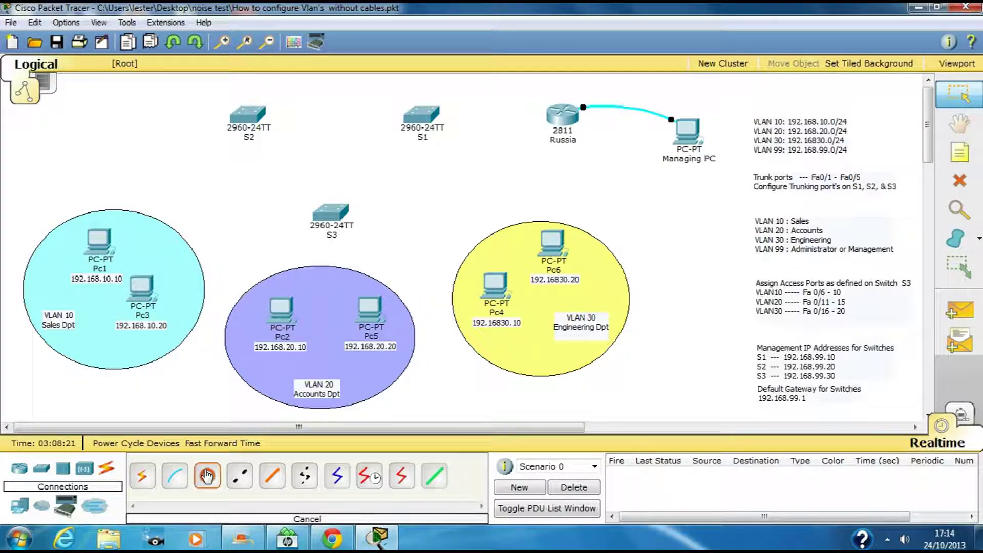
click(559, 116)
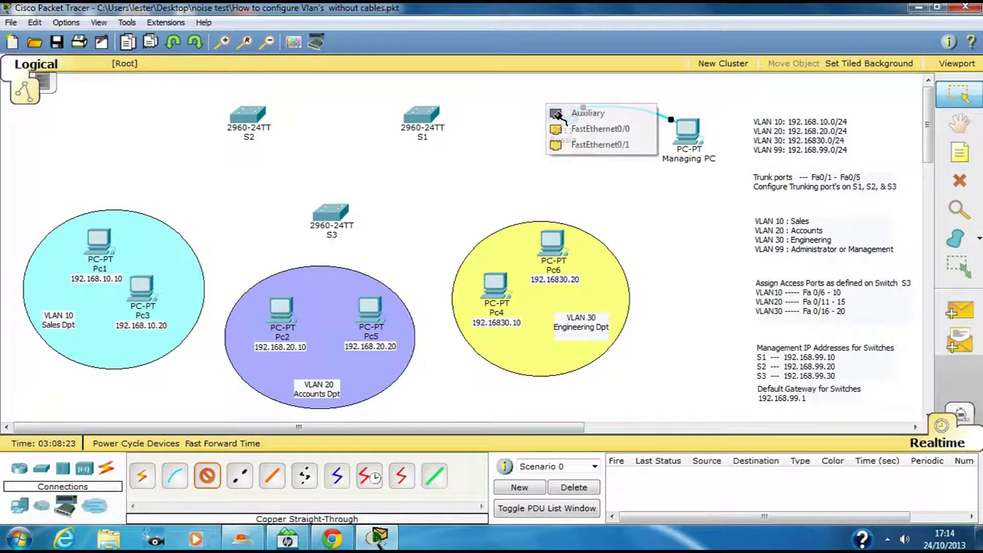
click(594, 128)
click(424, 116)
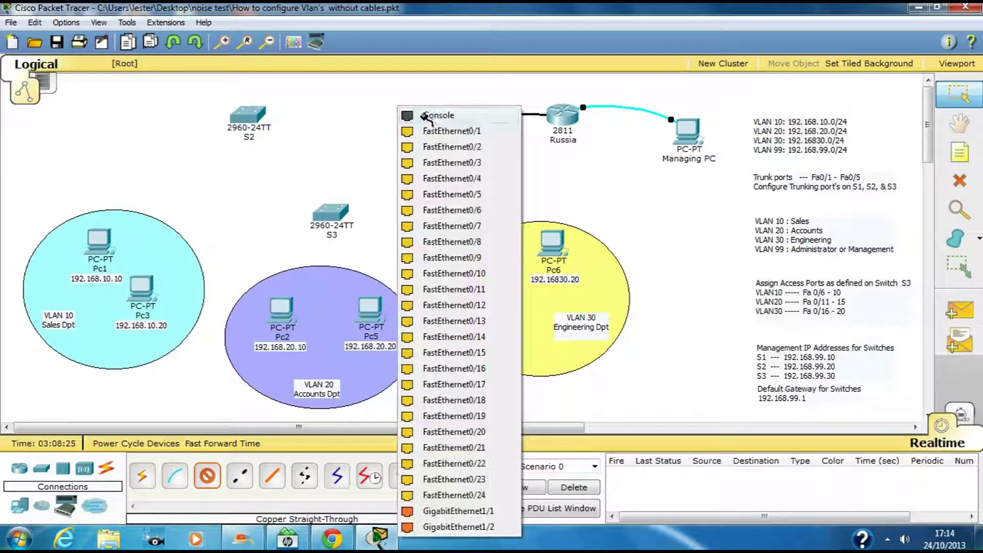
click(450, 129)
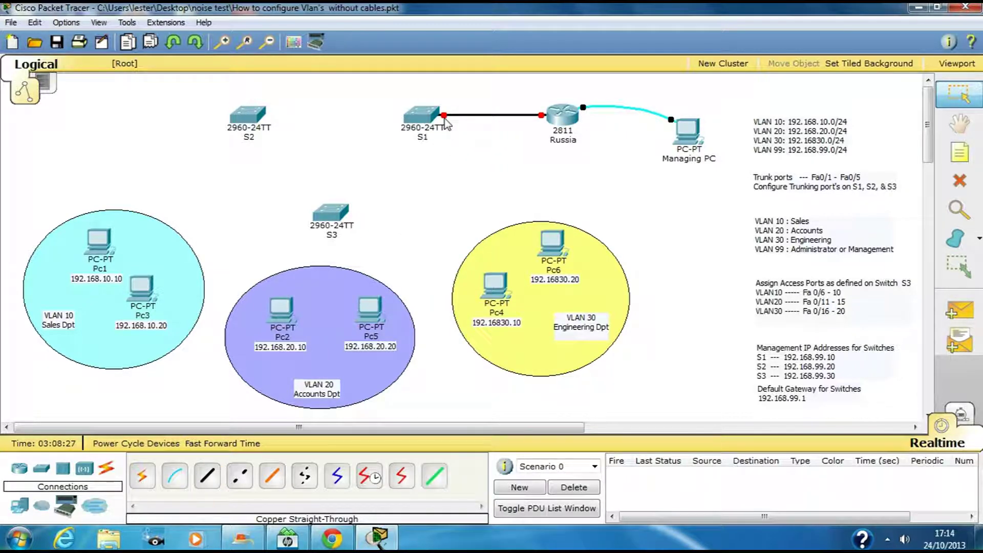
click(239, 479)
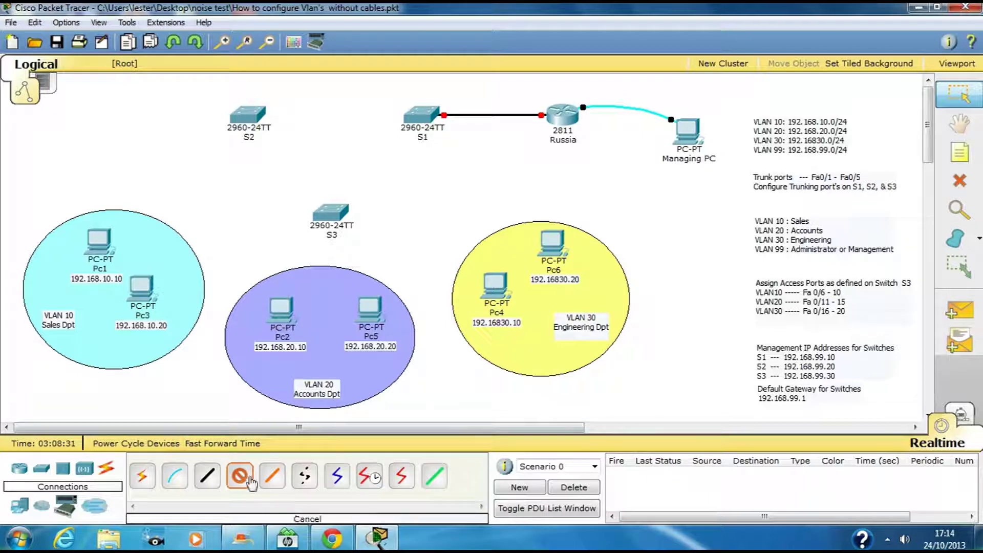
- Cross-over cable S1 Fa0/2 to S2 Fa0/1 and S1 Fa0/3 to S3 Fa0/1
click(207, 476)
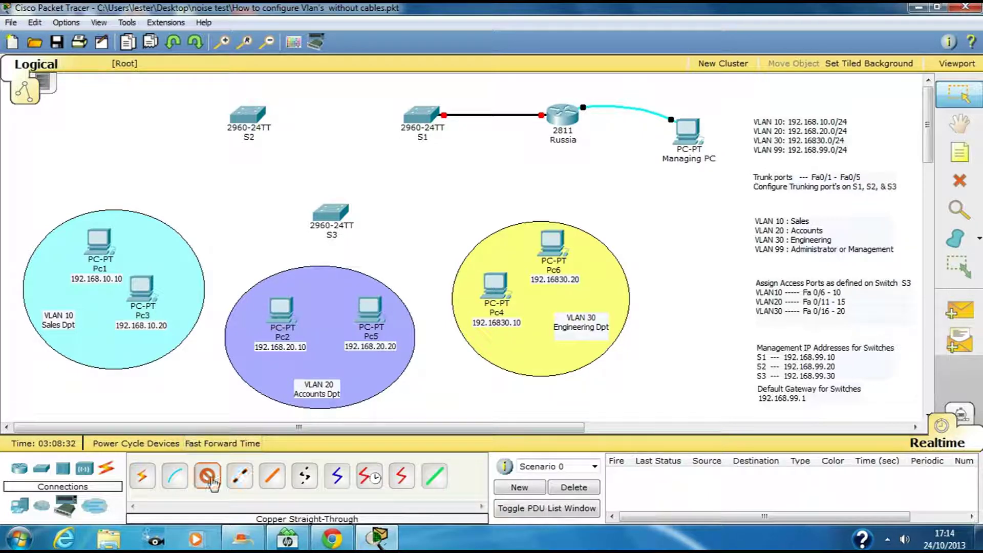
click(240, 480)
click(420, 114)
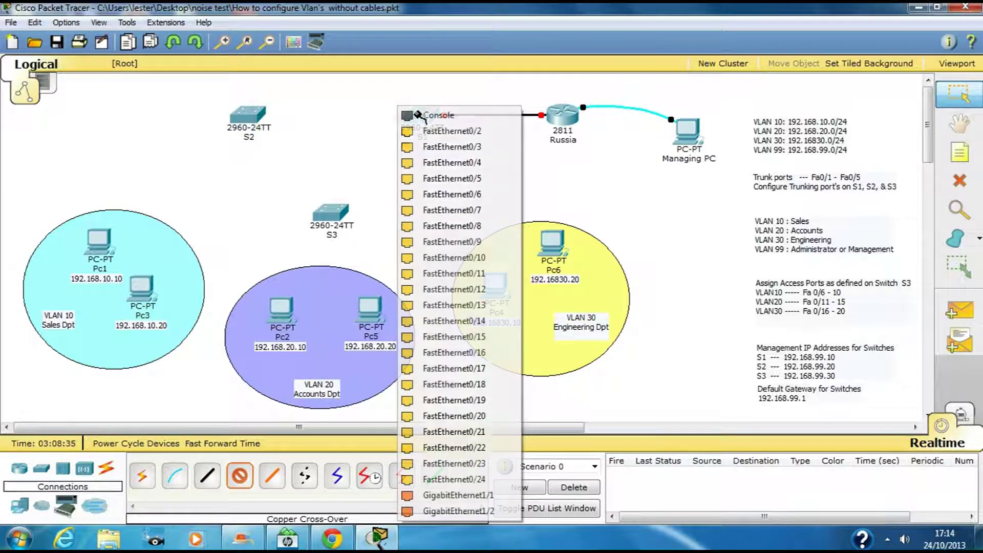
click(468, 131)
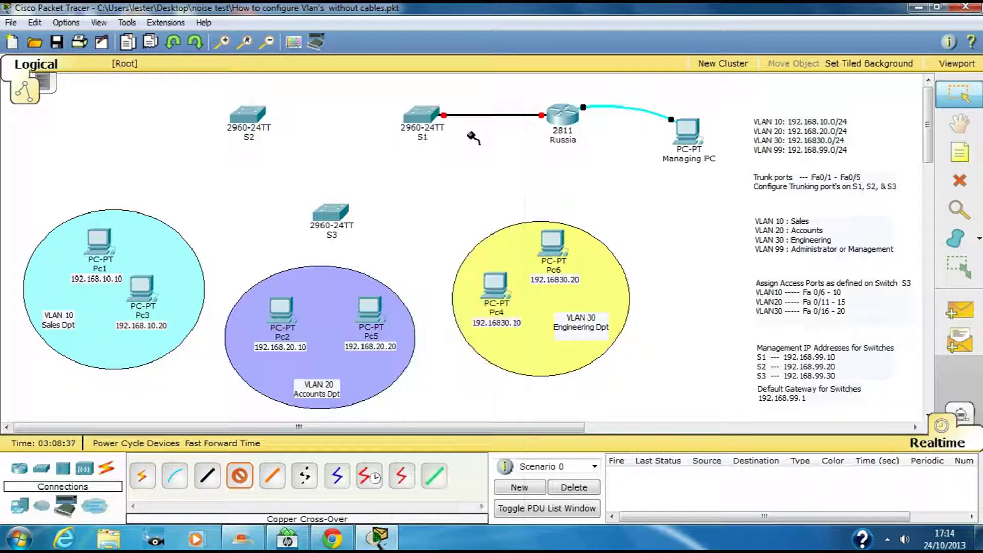
click(249, 114)
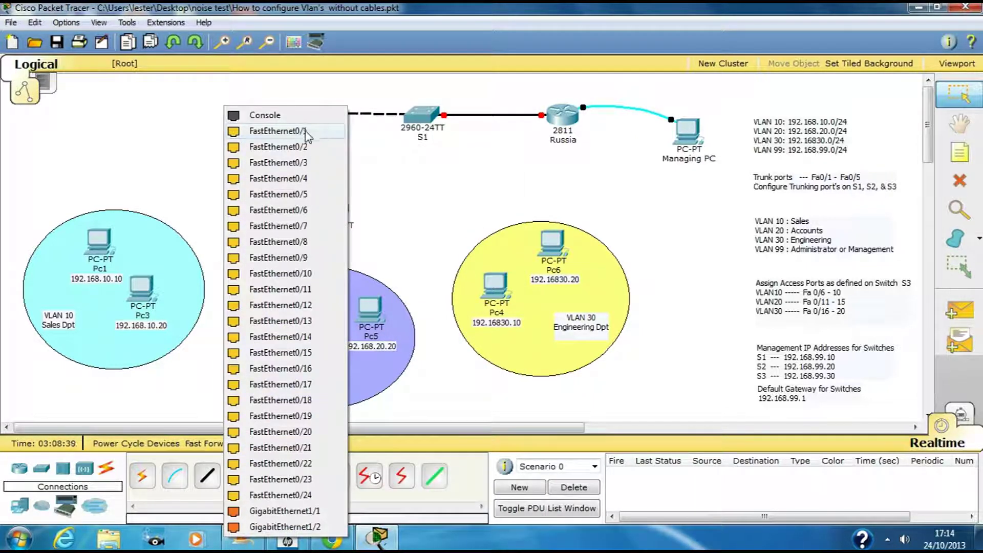
click(306, 134)
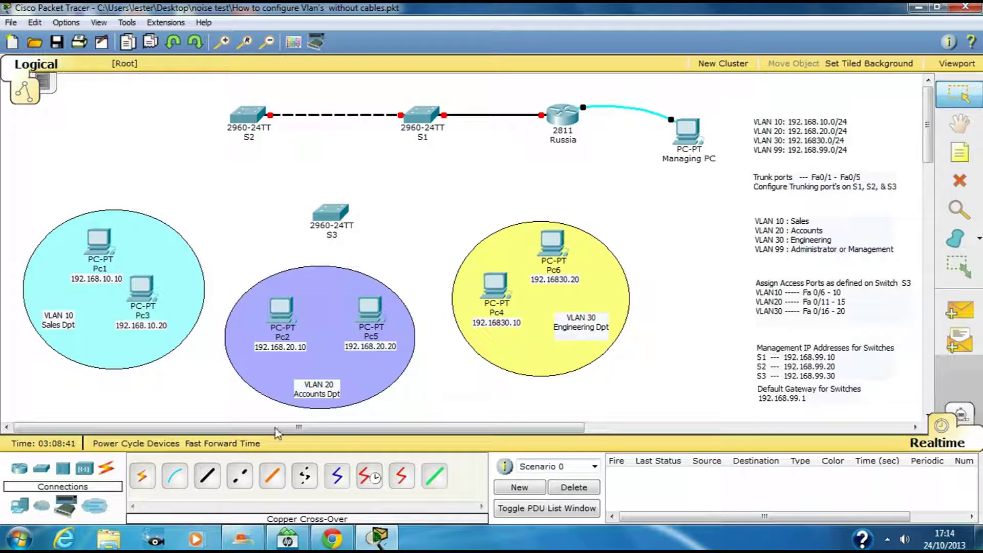
click(242, 479)
click(422, 113)
click(449, 131)
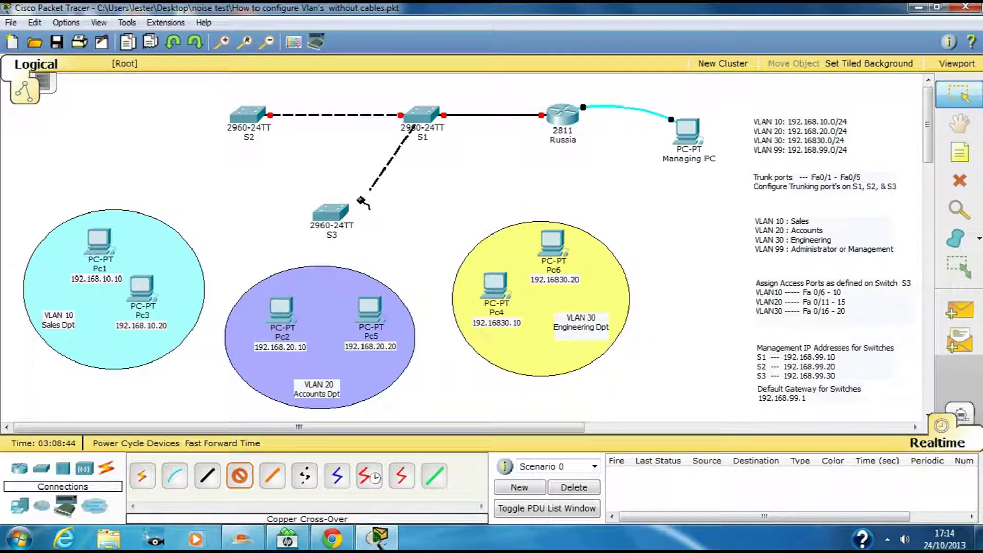
click(332, 215)
click(382, 149)
- Add a cross-over link between S3 and S2, then a second S1–S2 cross-over link
click(242, 479)
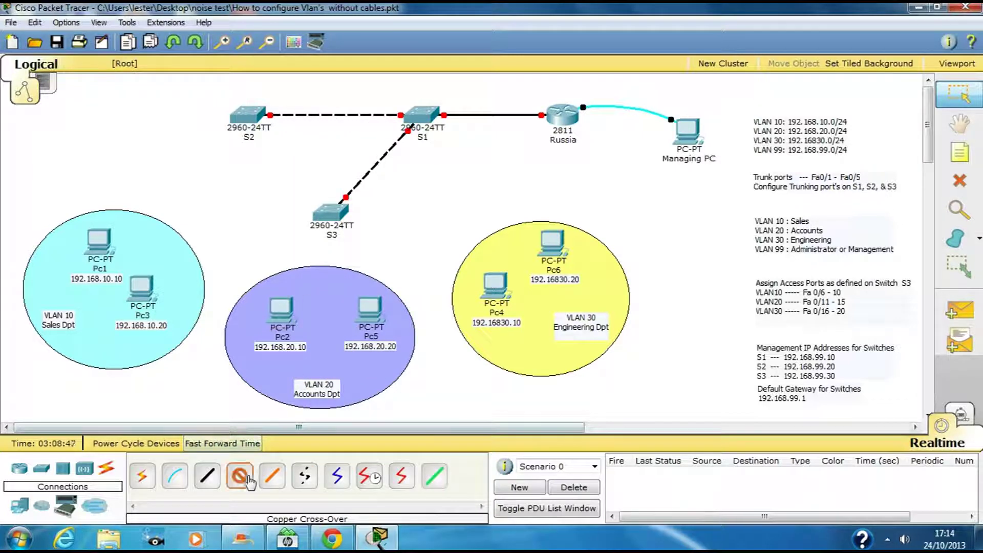
click(328, 214)
click(353, 163)
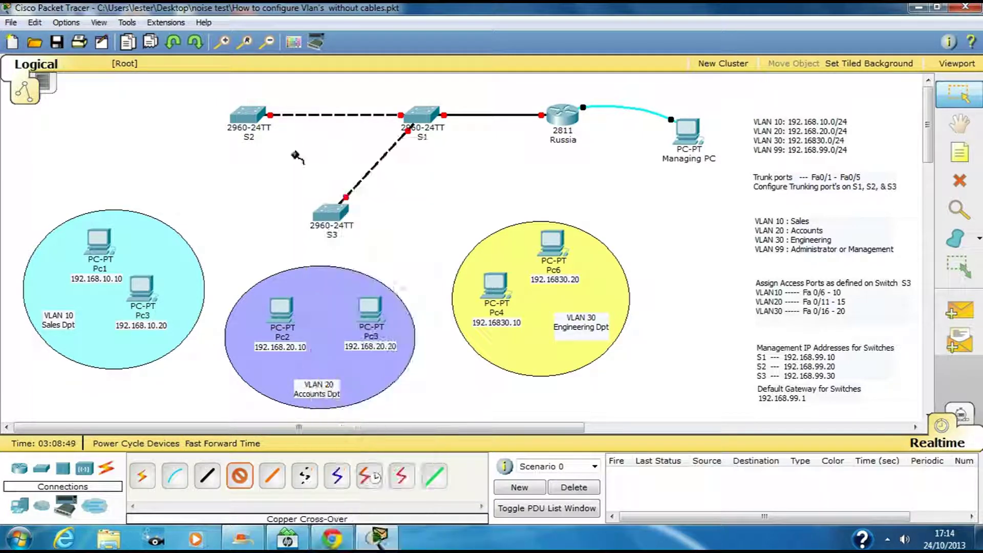
click(249, 114)
click(276, 131)
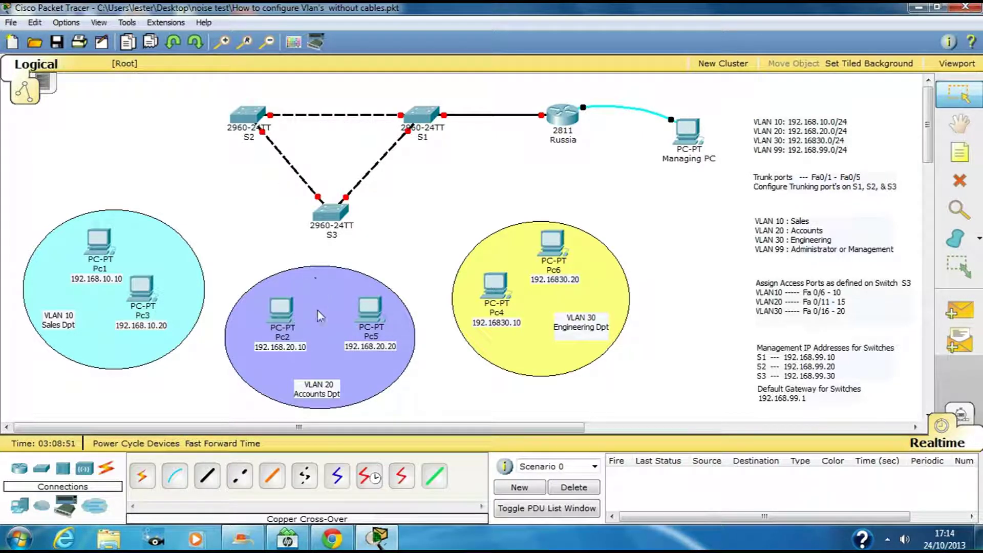
click(239, 477)
click(417, 117)
click(425, 130)
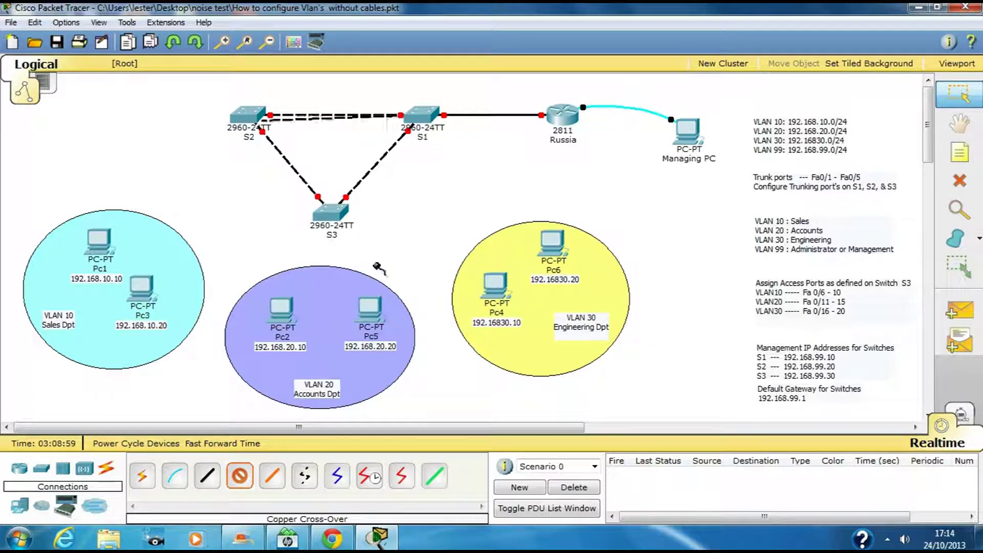
click(261, 119)
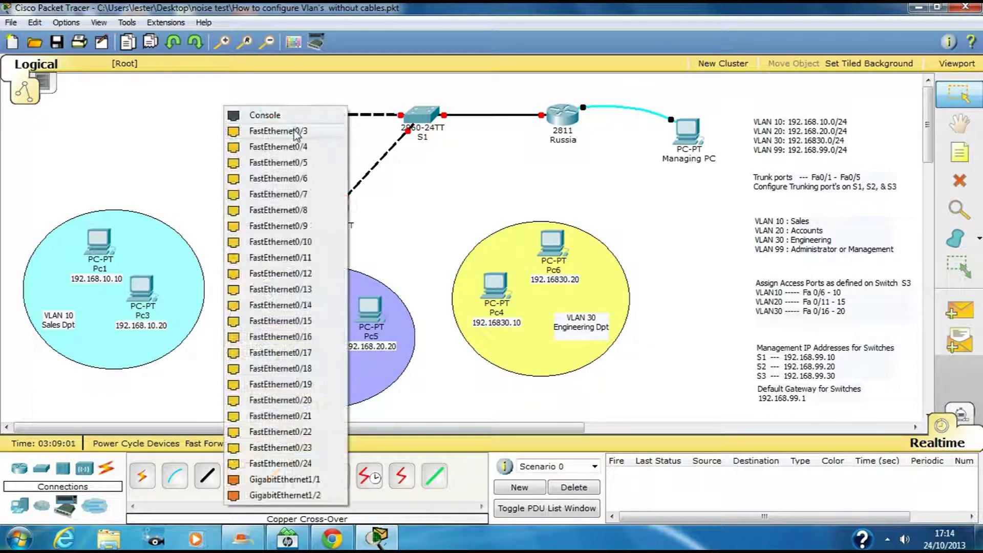
click(299, 132)
- Add second cross-over links between S1 and S3 and between S3 and S2
click(239, 475)
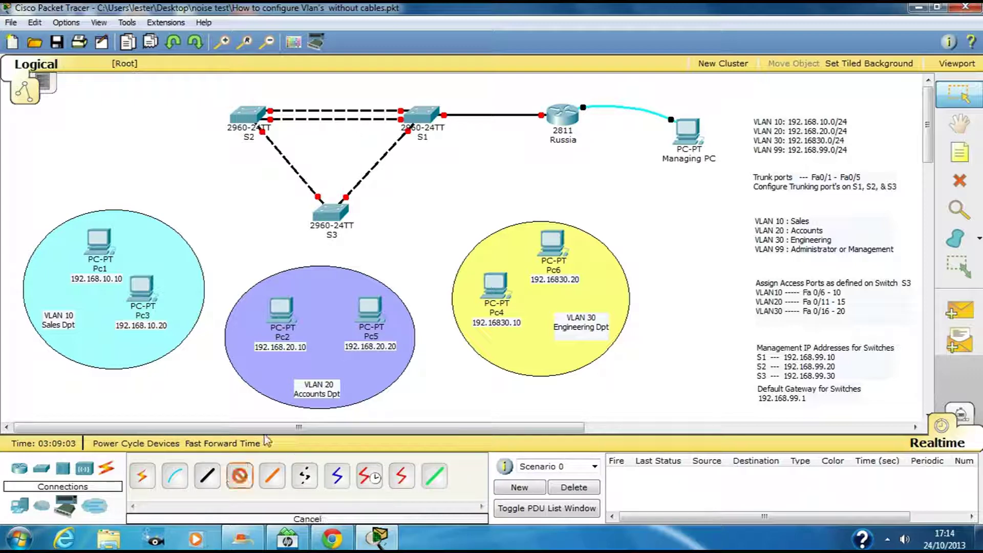
click(420, 112)
click(445, 130)
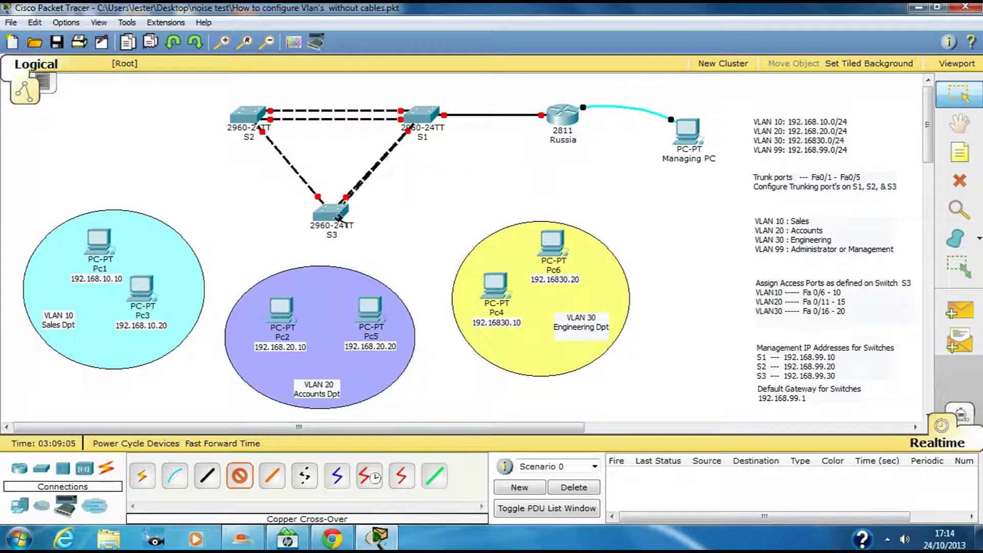
click(332, 212)
click(379, 178)
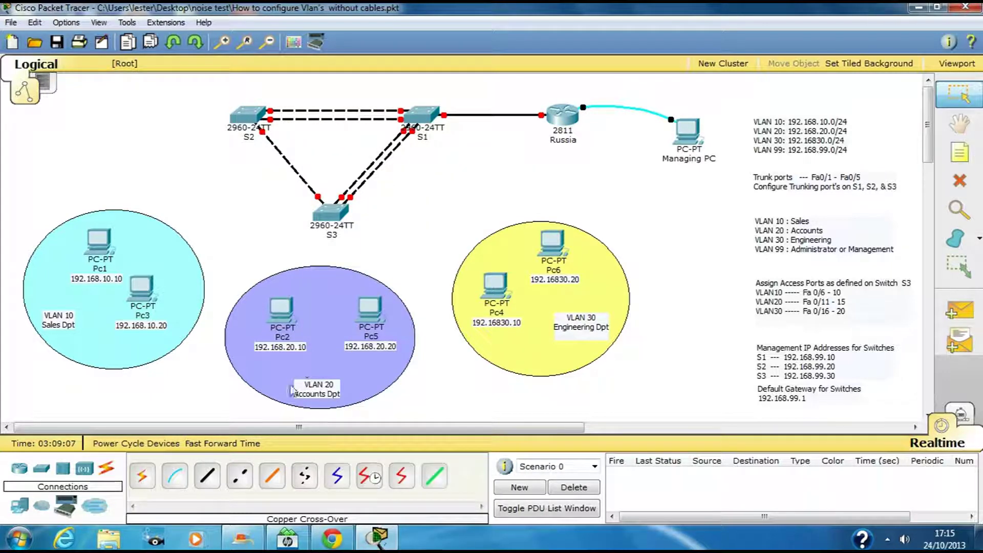
click(344, 210)
click(366, 204)
click(258, 116)
click(288, 139)
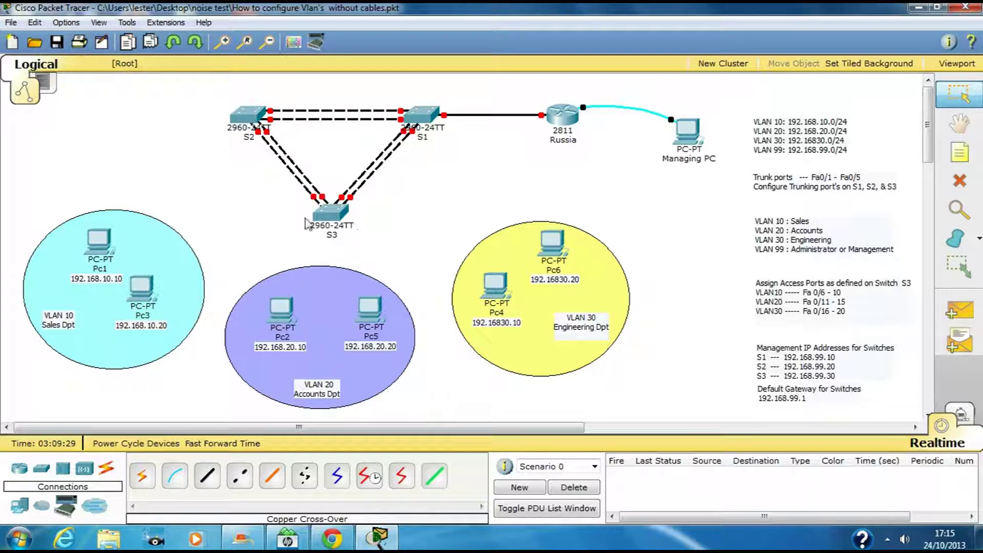
click(207, 476)
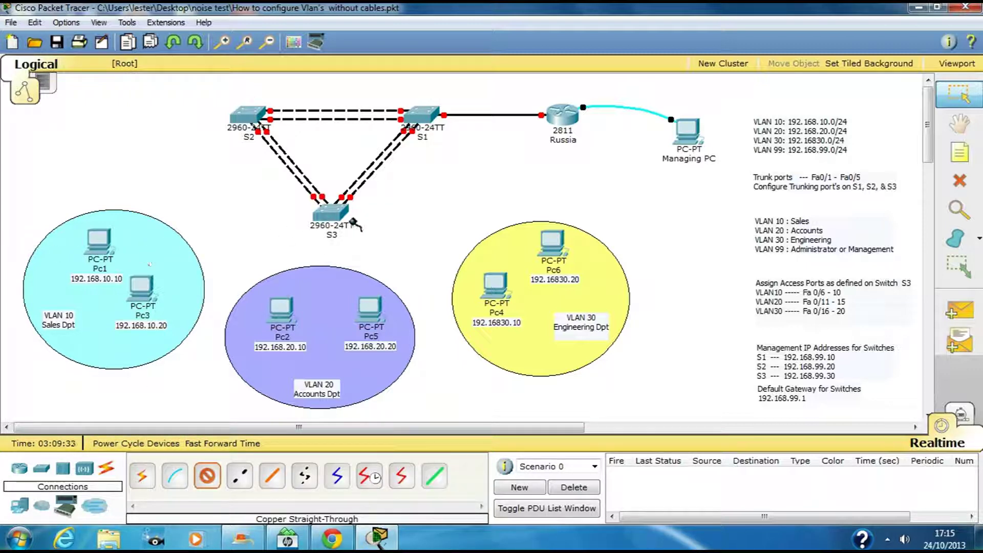
click(328, 212)
click(464, 145)
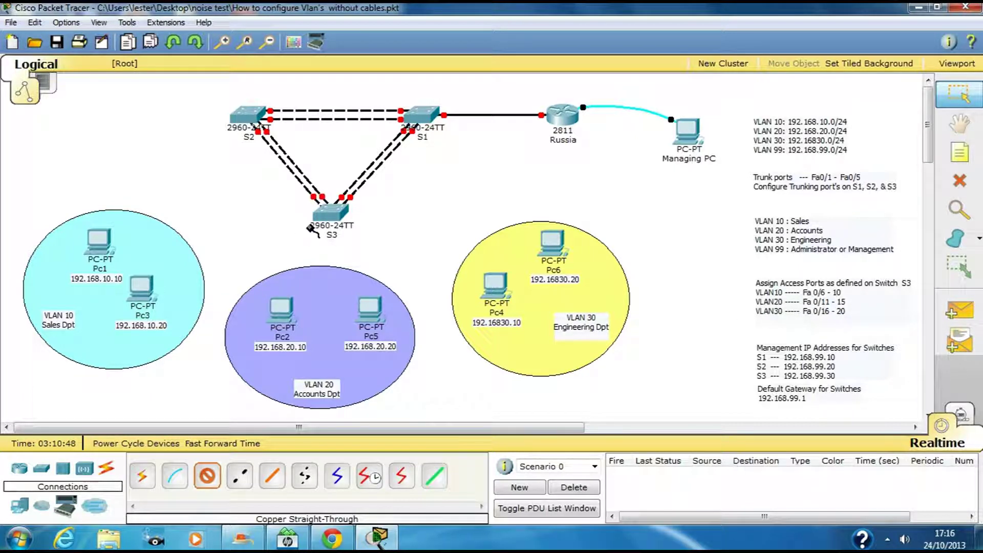
- Connect S3 Fa0/6 to Pc1 Fa0 and S3 Fa0/7 to Pc3 Fa0 with straight-through cables
click(330, 214)
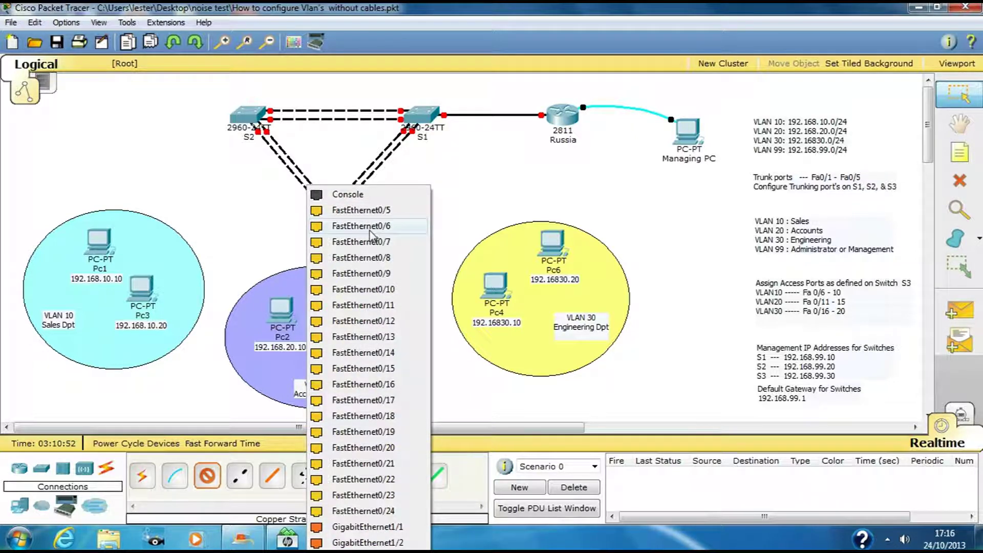
click(370, 228)
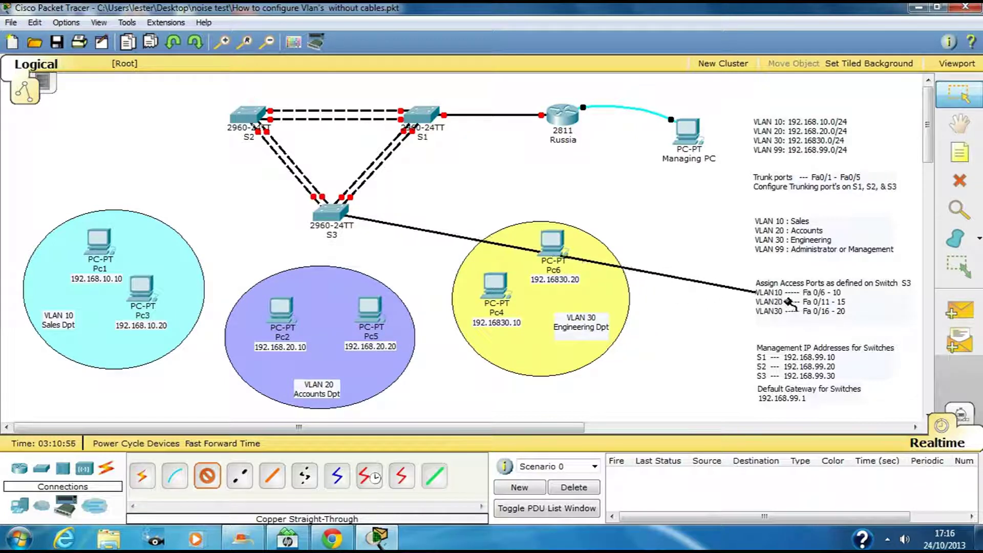
click(98, 243)
click(123, 251)
click(204, 477)
click(329, 214)
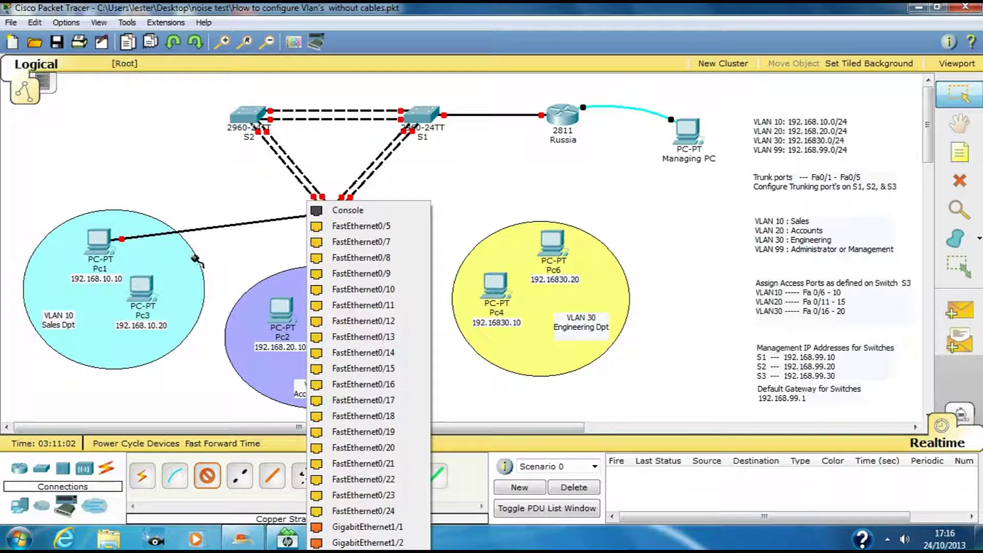
click(381, 244)
click(141, 283)
click(197, 296)
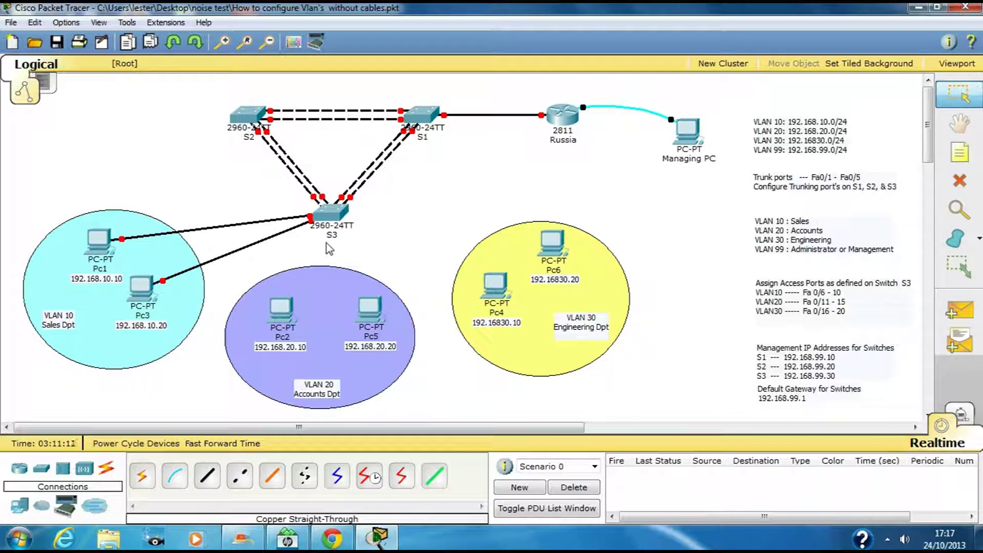
click(207, 476)
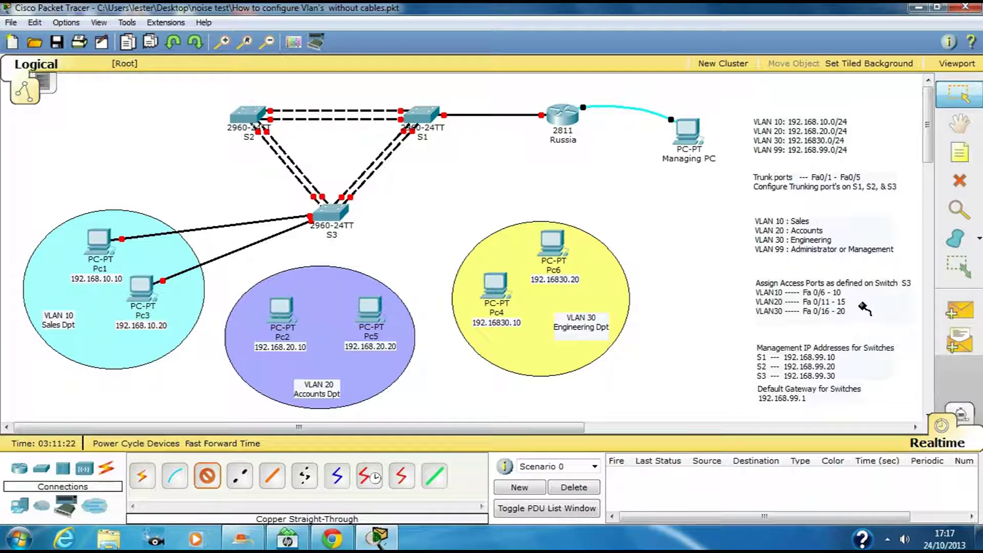
- Run straight-through cables from an S3 port to Pc2 and from S3 Fa0/10 to Pc5 Fa0
click(336, 218)
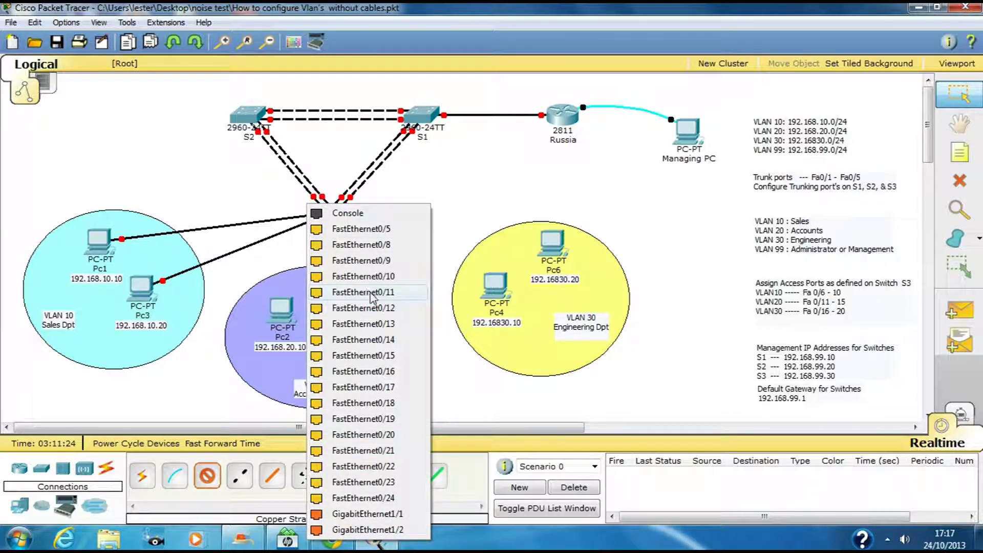
click(366, 288)
click(282, 306)
click(307, 325)
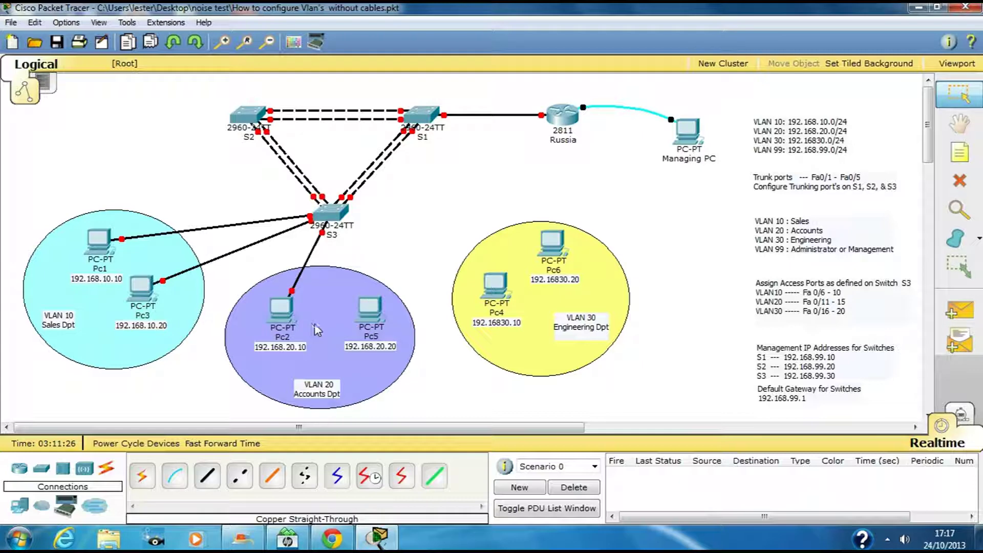
click(207, 476)
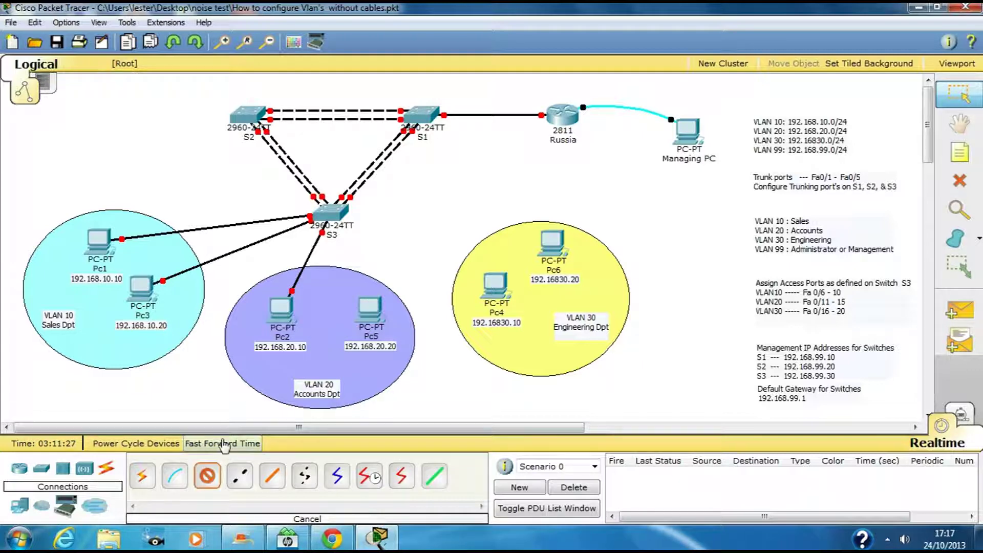
click(338, 219)
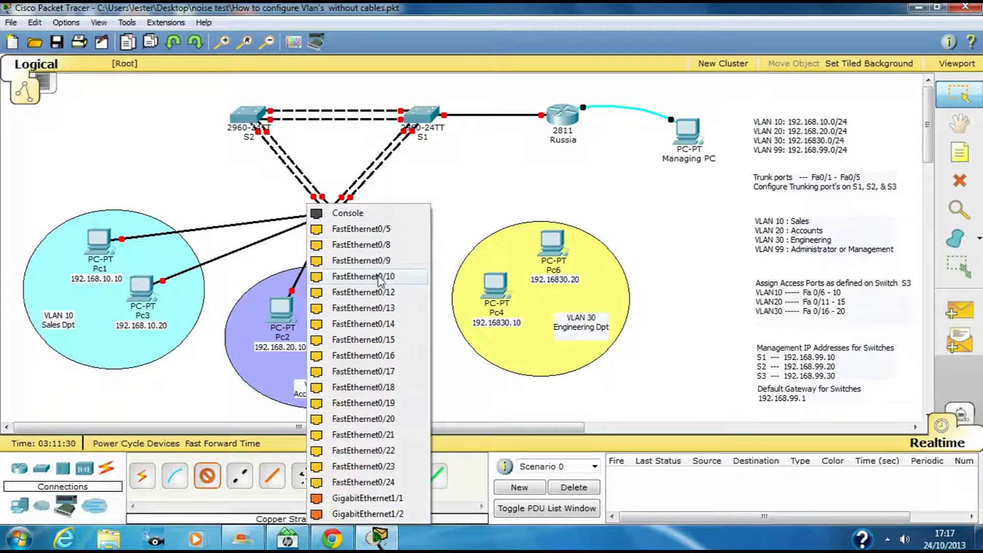
click(382, 279)
click(373, 307)
click(398, 321)
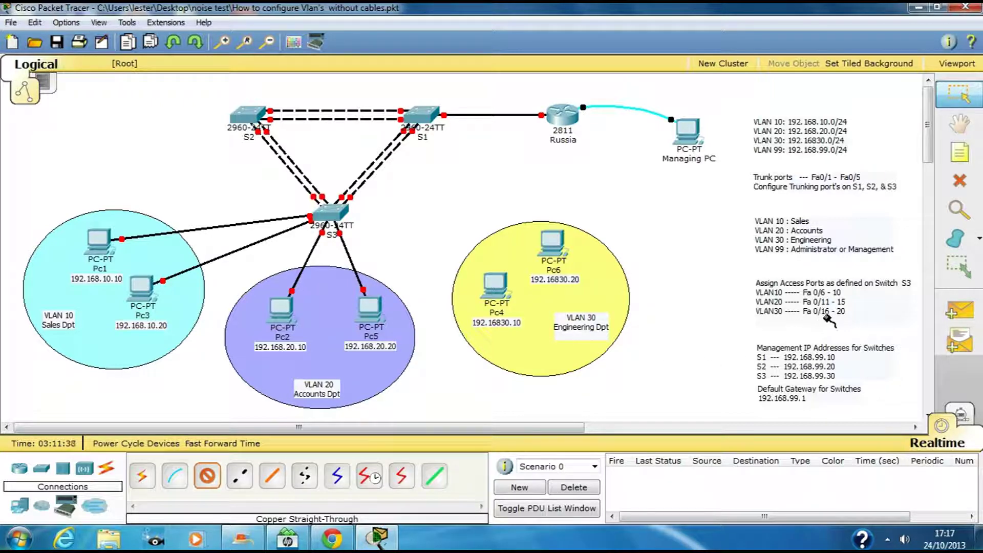
- Connect S3 Fa0/16 to Pc4 Fa0 and S3 Fa0/17 to Pc6 Fa0 straight-through
click(336, 211)
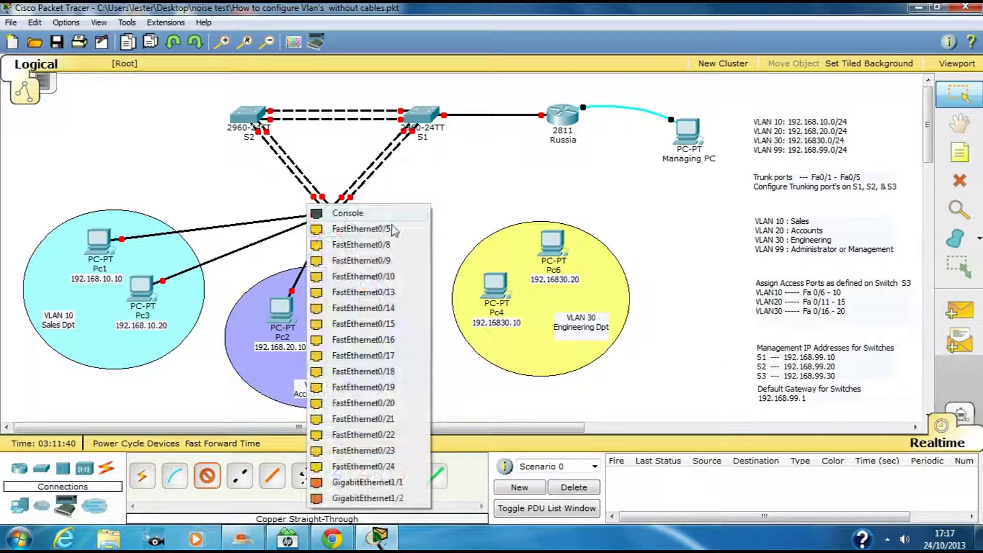
click(394, 340)
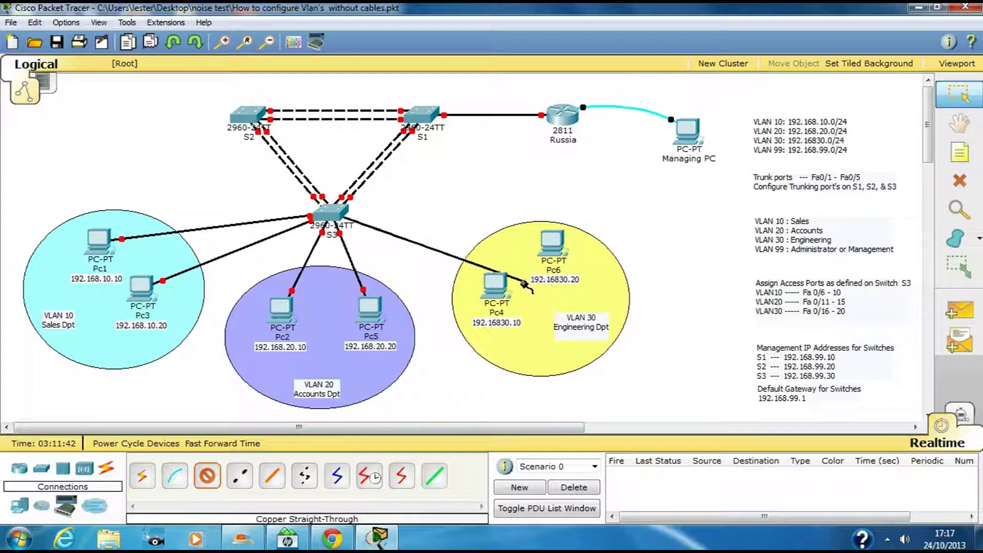
click(492, 284)
click(533, 296)
click(207, 475)
click(332, 214)
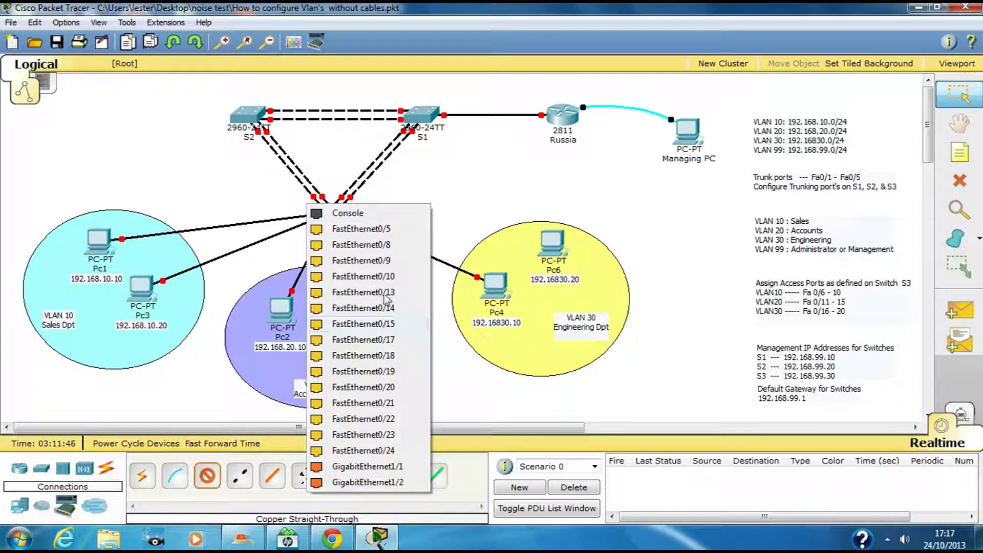
click(391, 340)
click(552, 244)
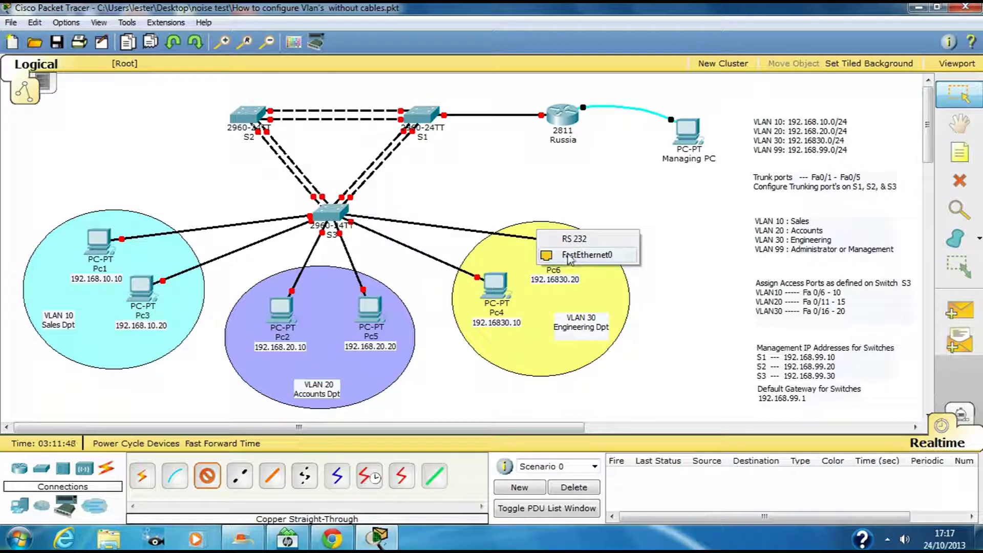
click(581, 301)
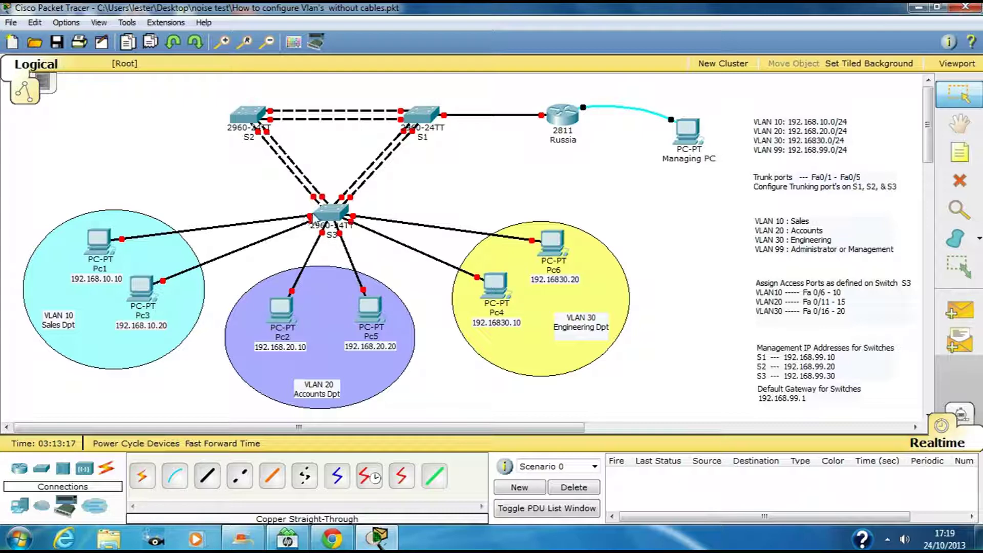
- On S1's CLI, pass the blank password prompts, then run 'en' and 'conf t' to reach S1(config)#
mouse_move(315, 215)
click(421, 114)
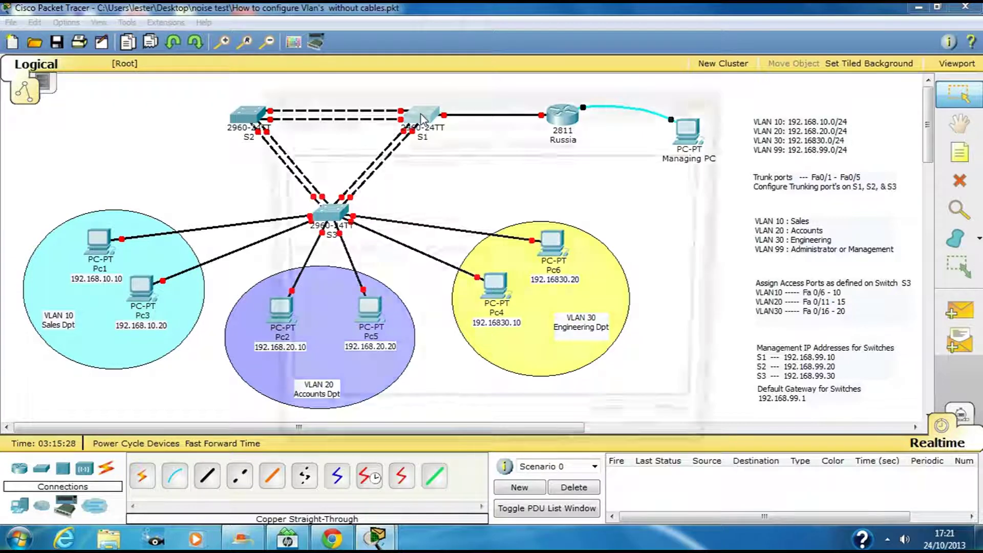
drag(540, 100, 743, 68)
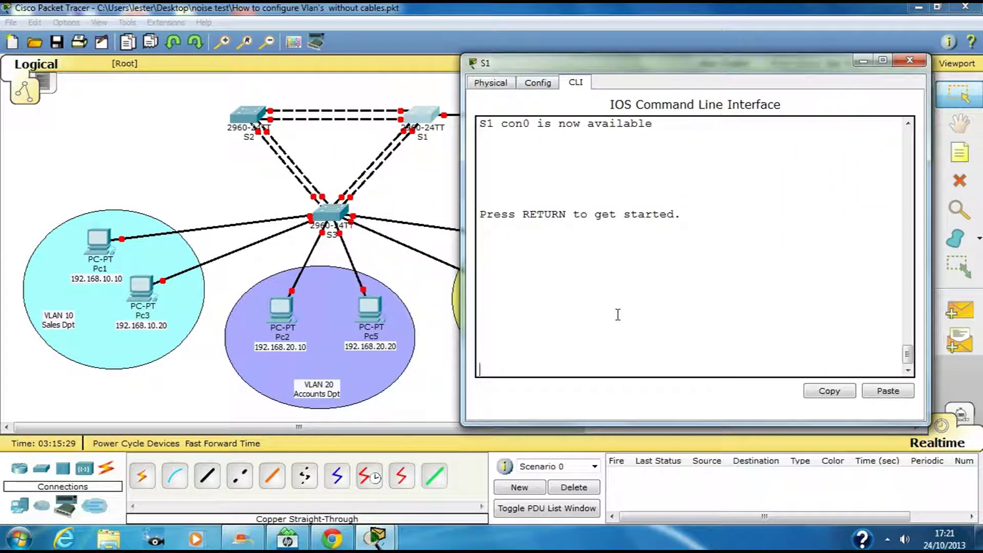
key(Return)
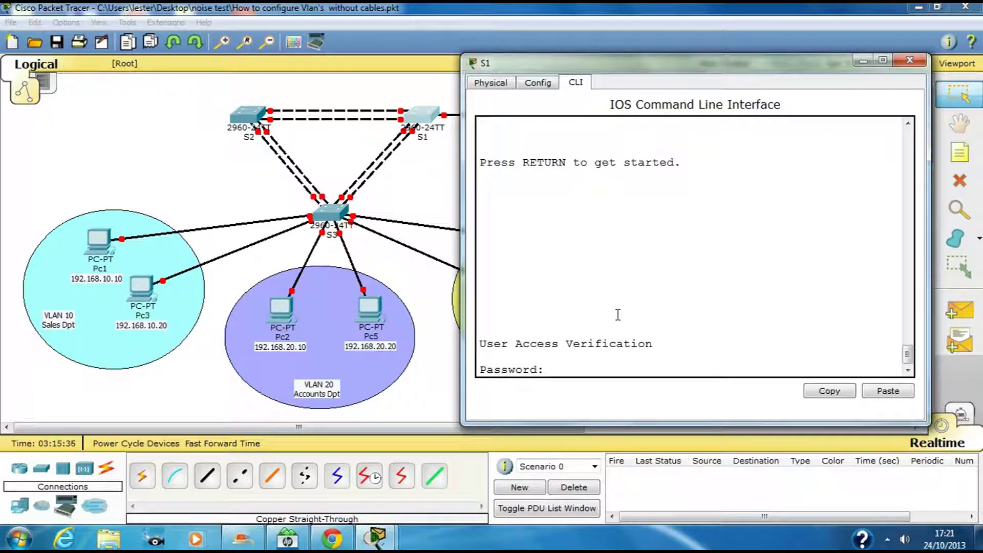
key(Return)
text(en)
key(Return)
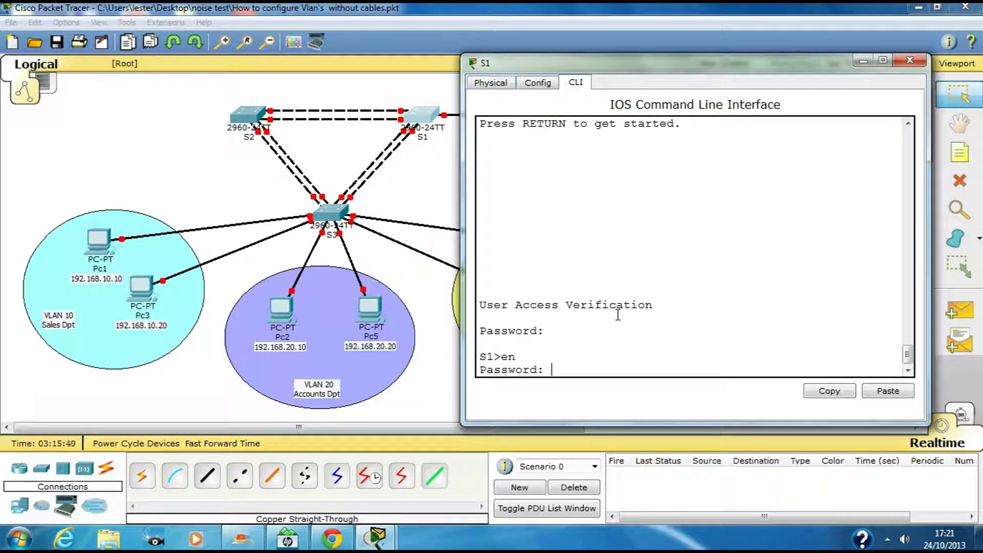
key(Return)
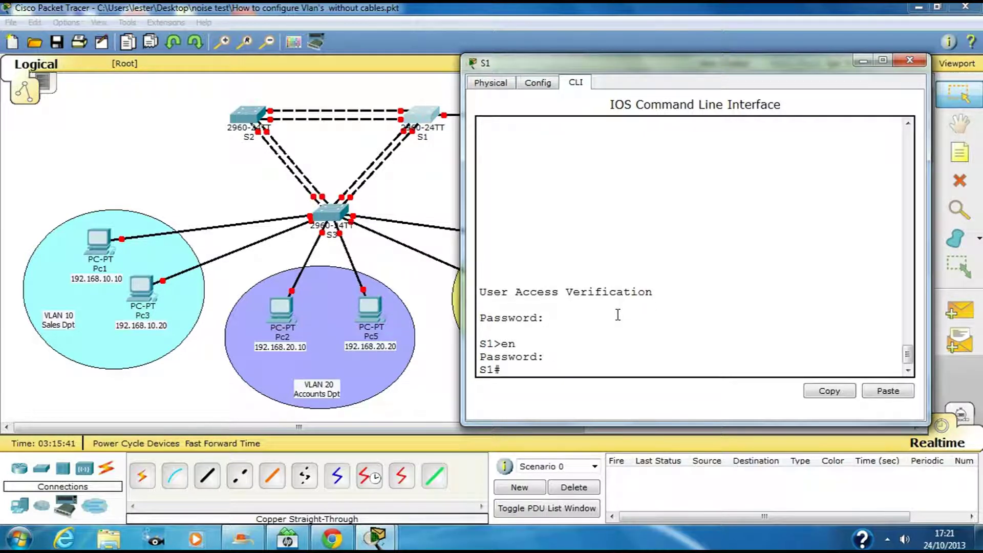
key(Return)
key(Return)
text(conf t)
key(Return)
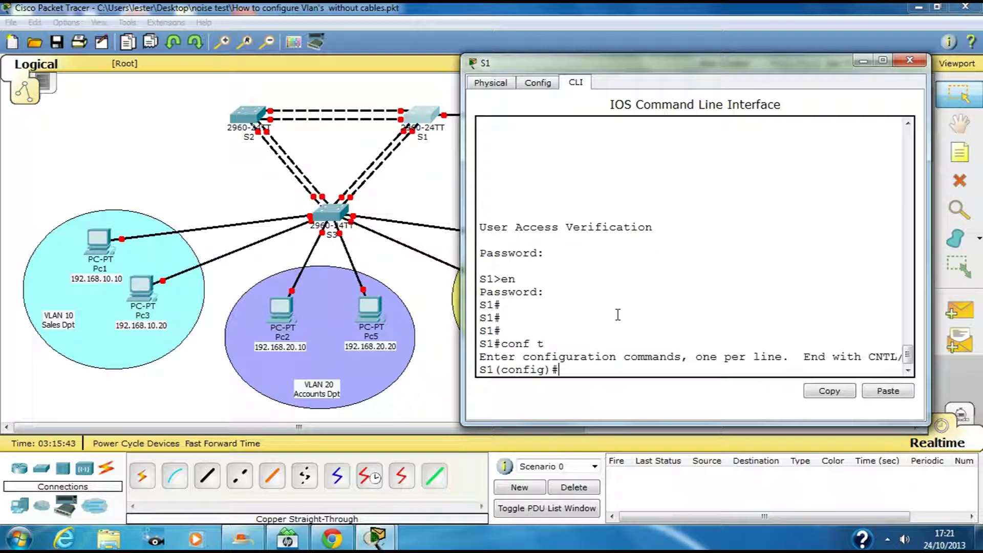
key(Return)
key(Return)
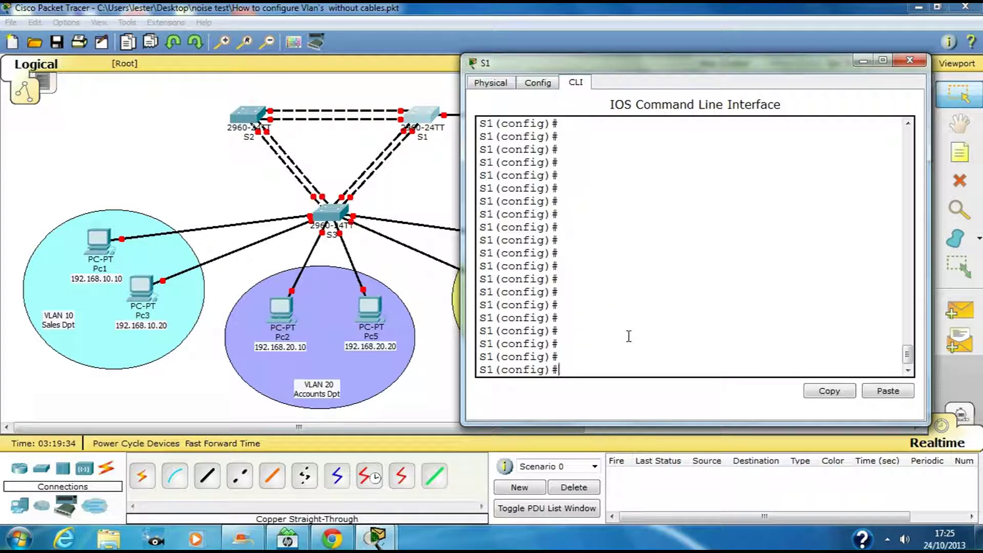